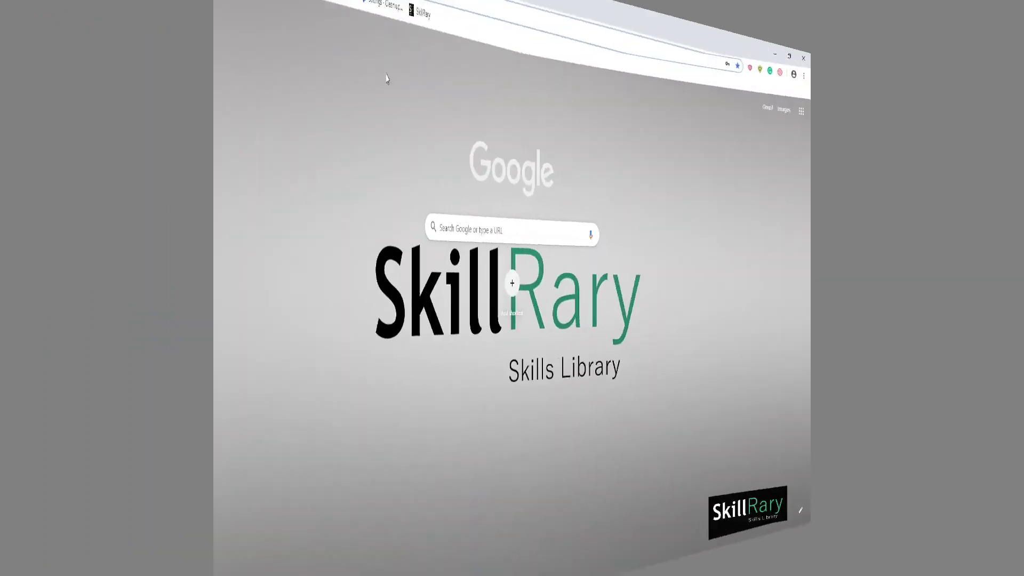
- Load skillrary.com by entering 'skill' in Chrome's address bar
text(skillrary.com)
key(Return)
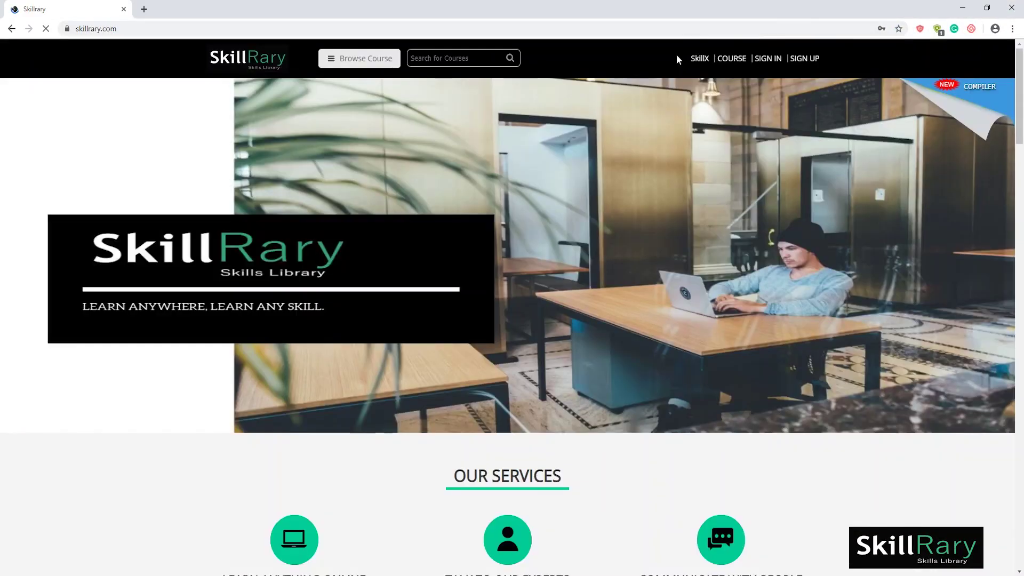
- Sign in to SkillRary with the account email and password, passing the I'm not a robot check
click(771, 63)
text(...)
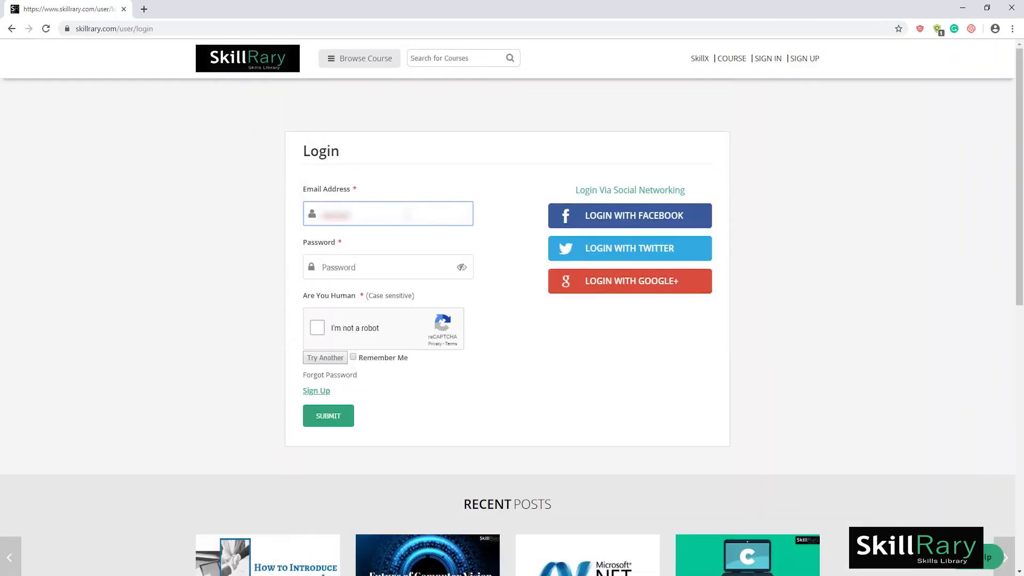
text(...)
key(Tab)
text(*********)
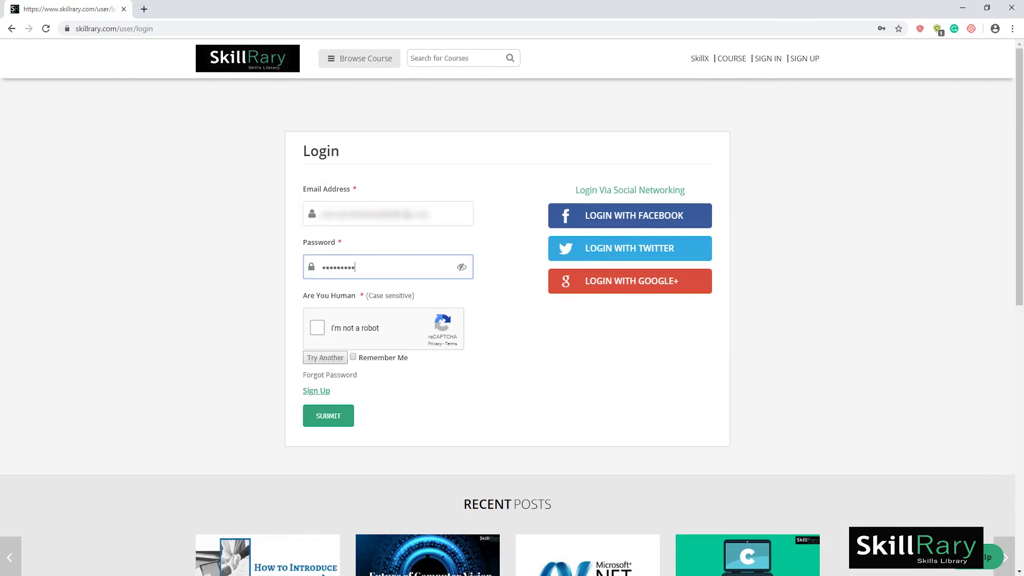
click(320, 329)
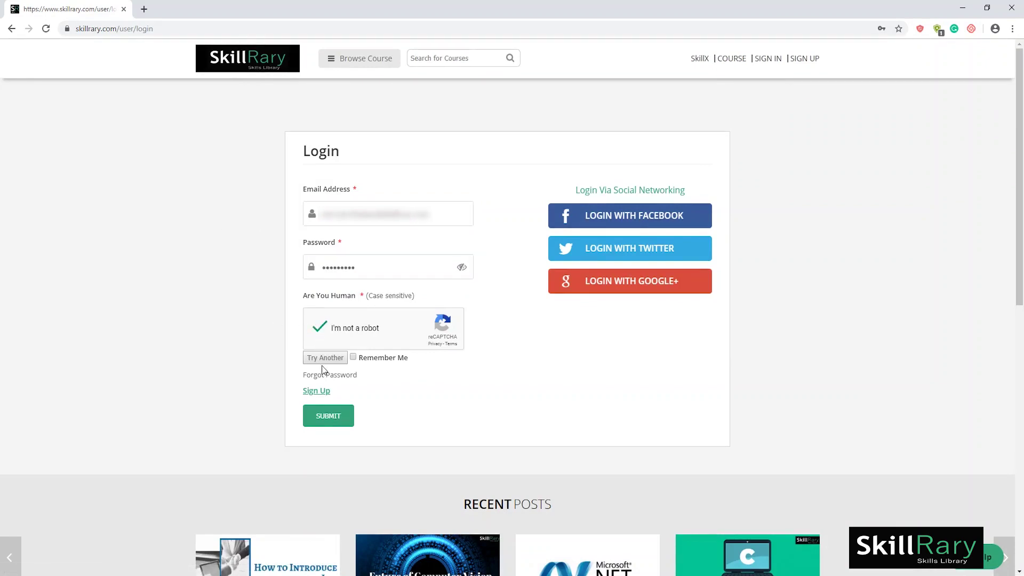
click(330, 417)
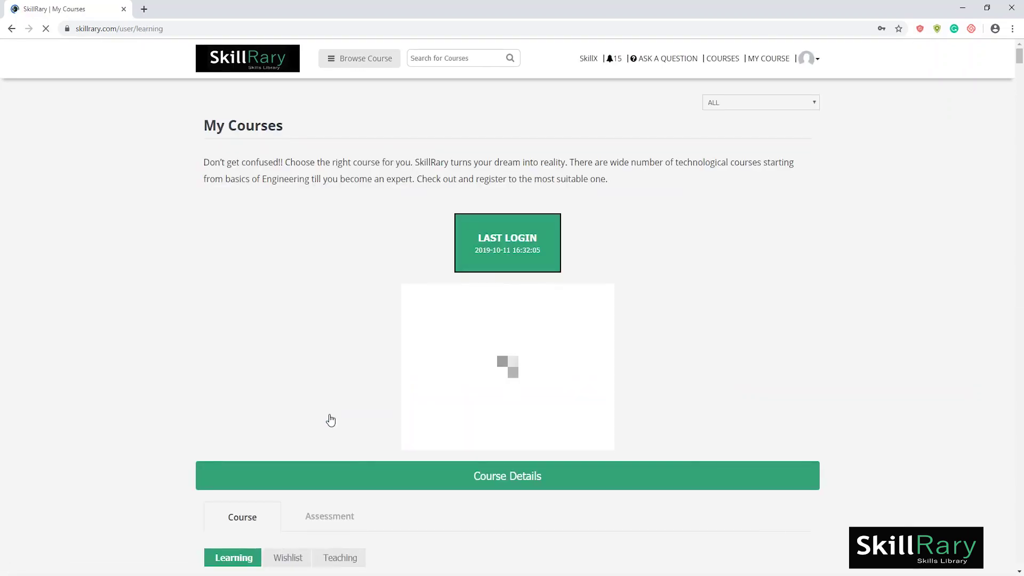
- Scroll to Course Details and show the Teaching courses list
scroll(534, 421, down, 5)
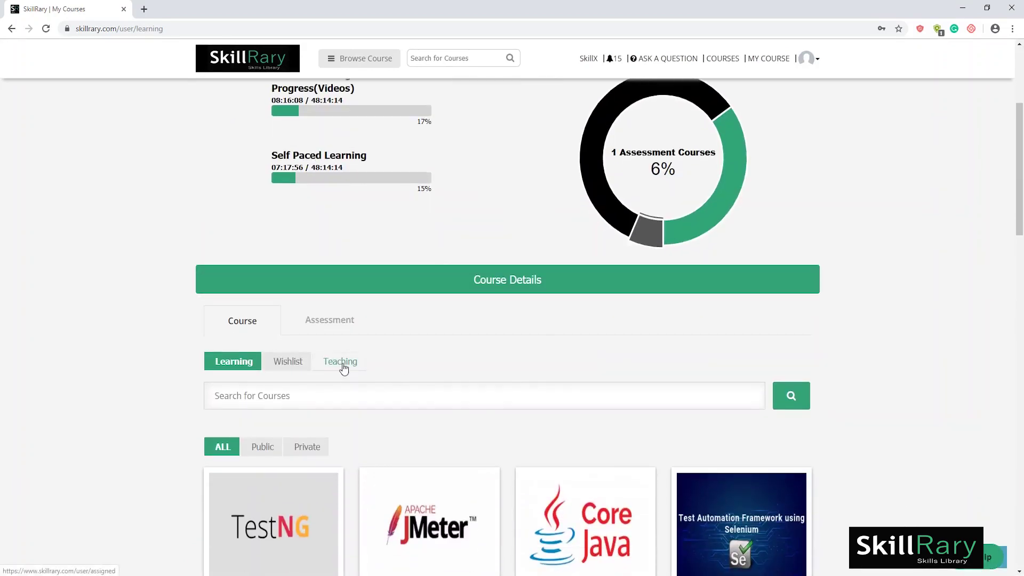
click(344, 368)
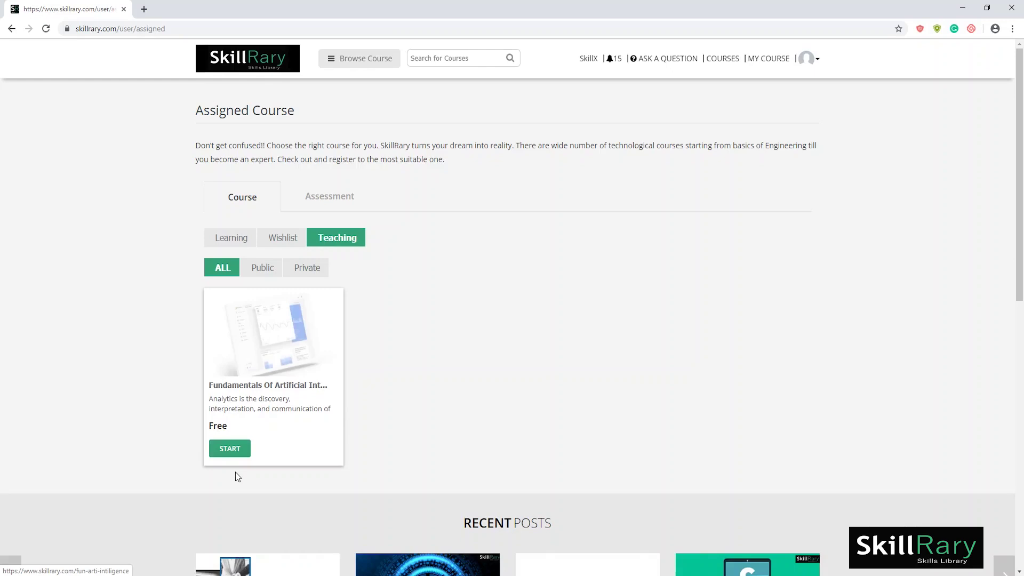
- Start the Fundamentals Of Artificial Intelligence course to reach its live session page
click(239, 454)
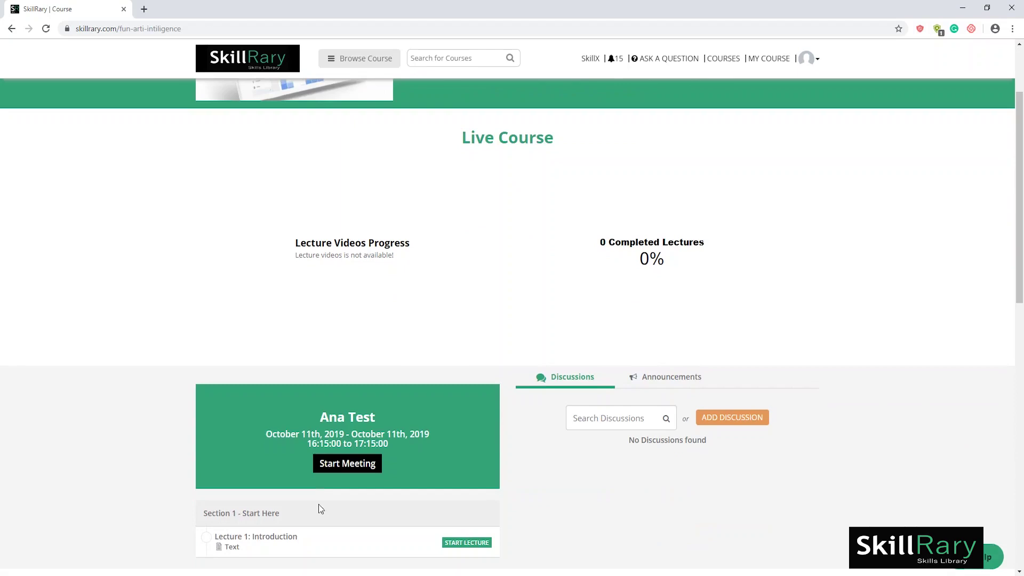
- Launch the live session in GoToMeeting and join using Computer audio
click(329, 465)
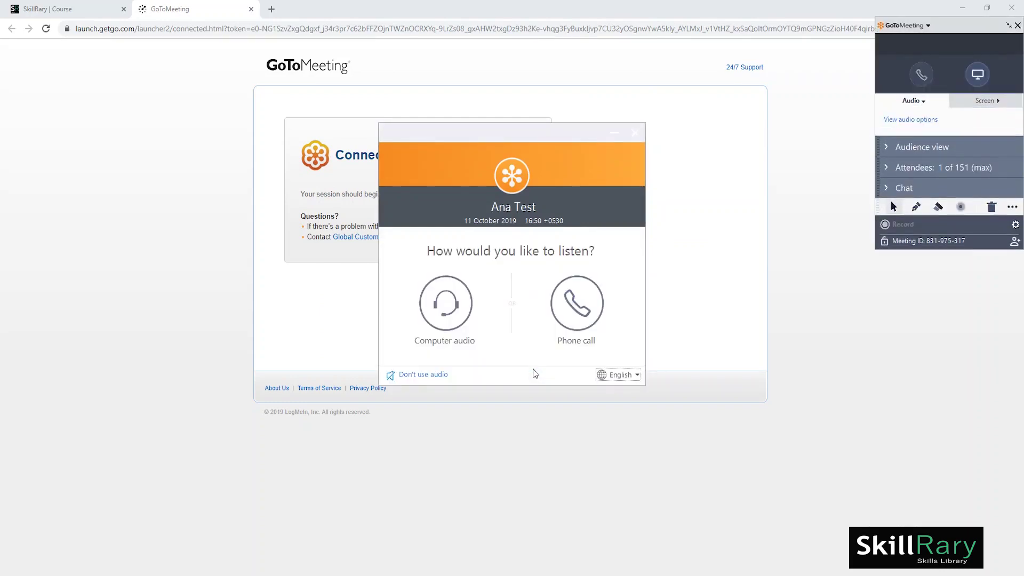
click(448, 305)
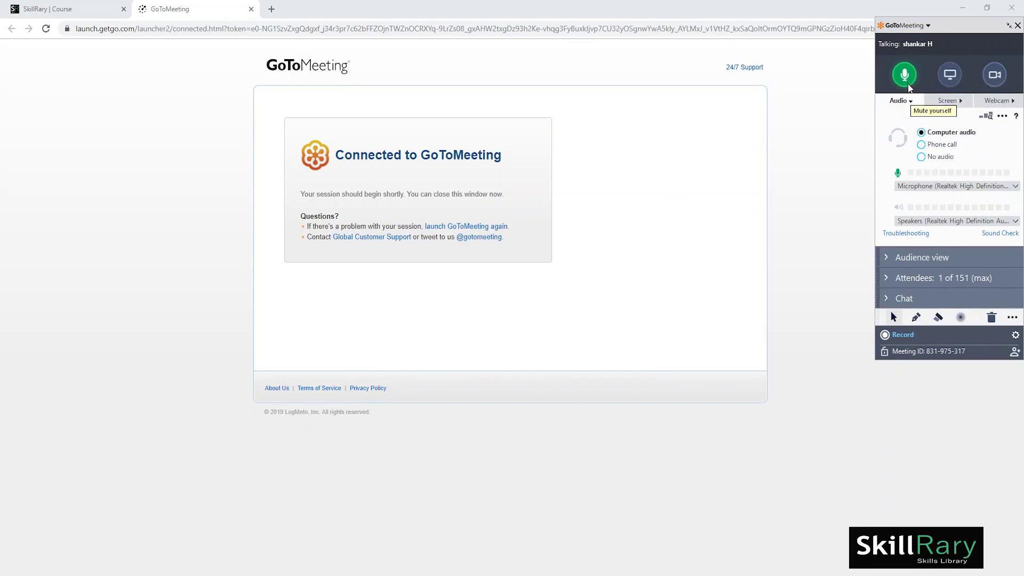
- Share the PowerPoint application with the Mac keyboard shortcuts presentation from the Applications tab
click(951, 263)
click(950, 74)
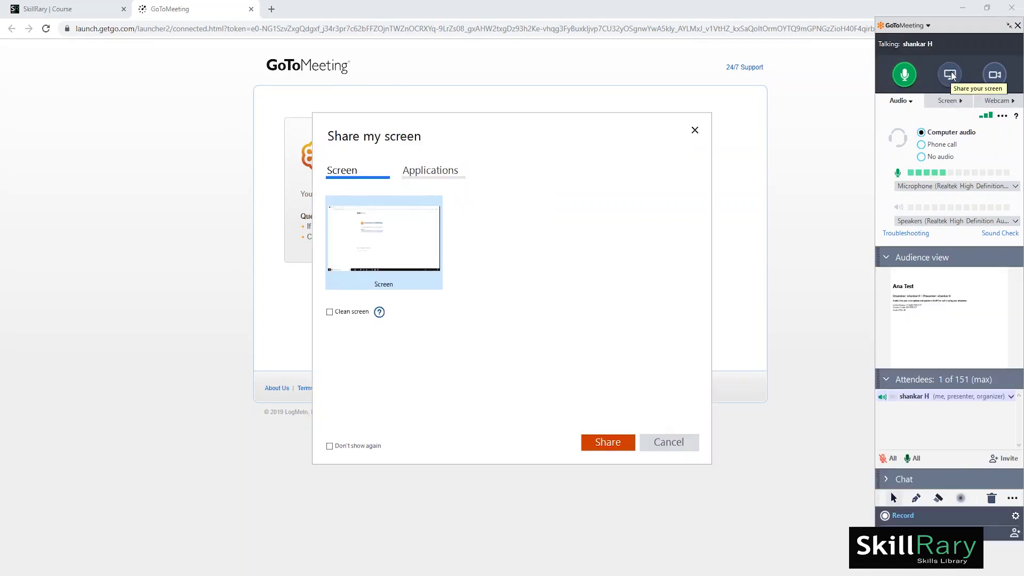
key(Escape)
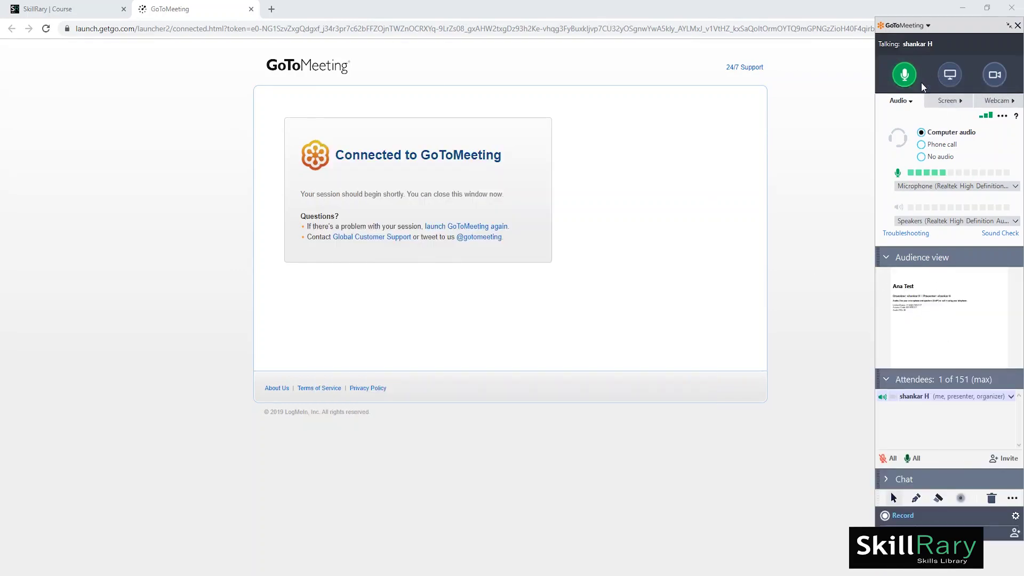
click(950, 74)
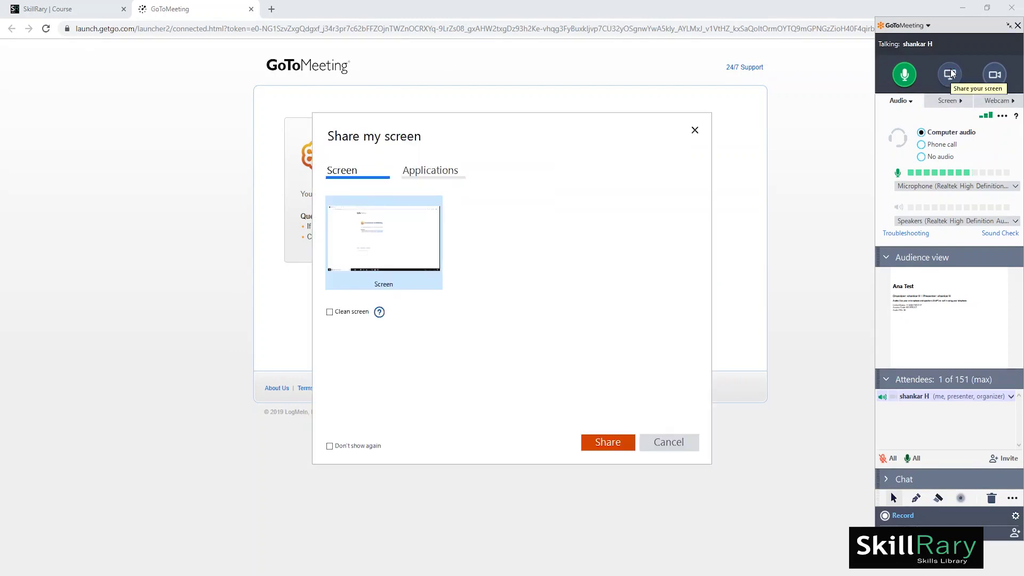
click(452, 175)
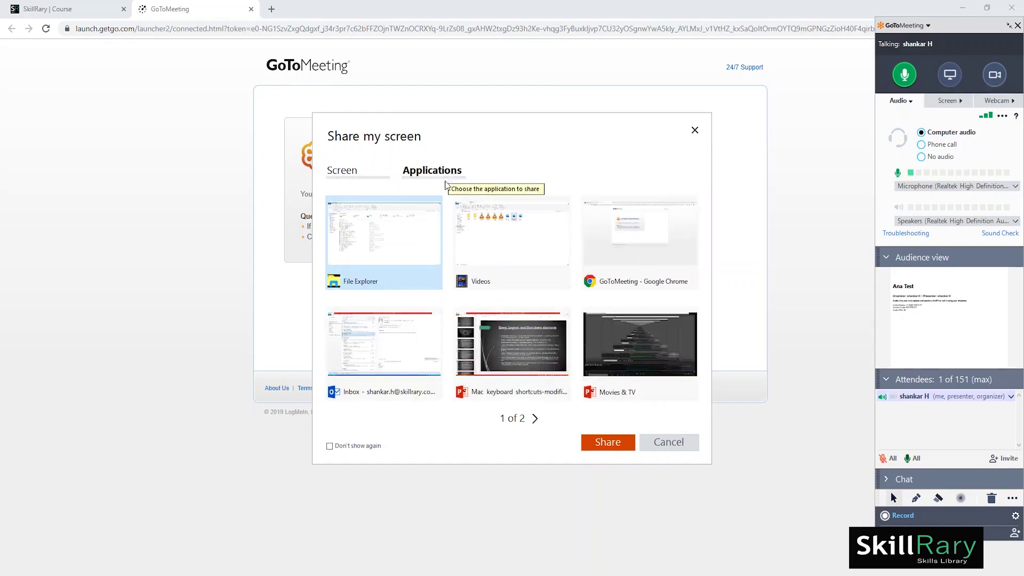
click(517, 361)
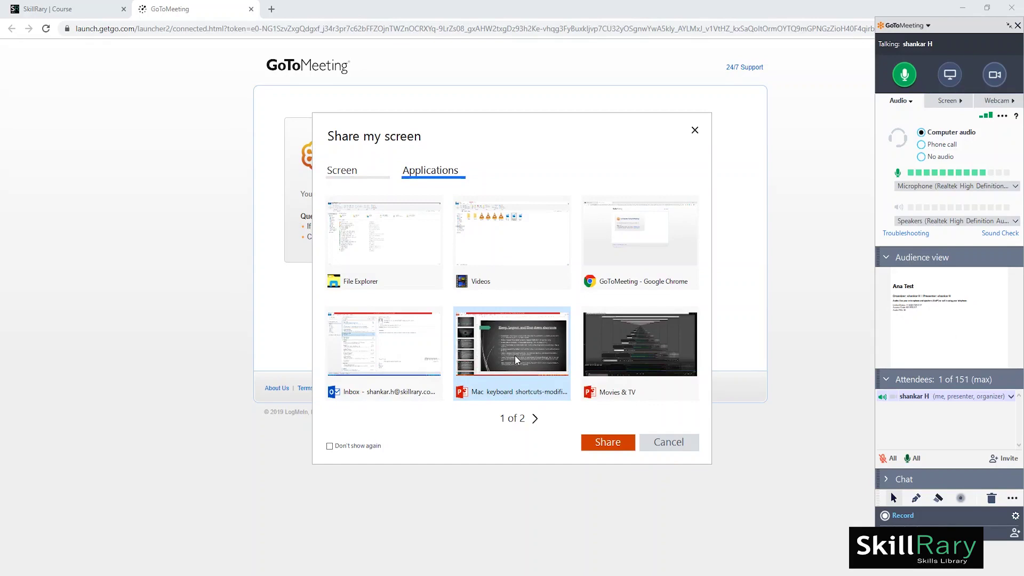
click(601, 447)
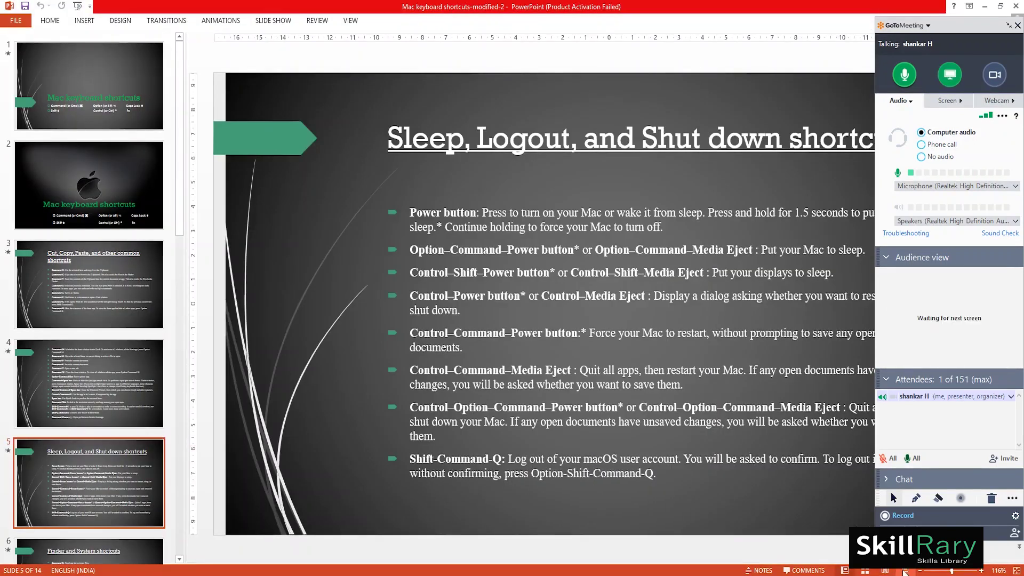
- Start the slide show from the current slide and pen check marks beside the first four bullets
click(905, 570)
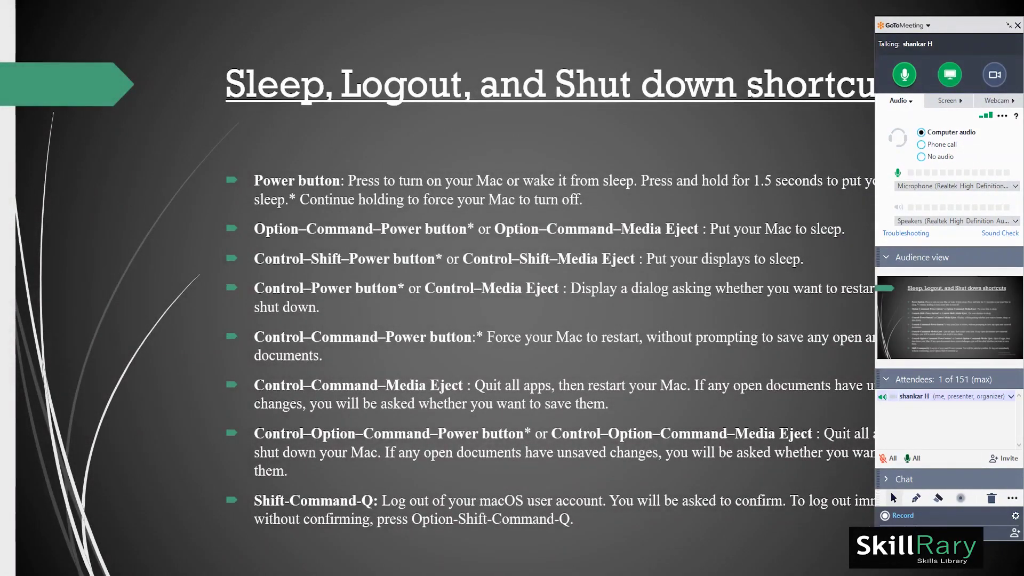
click(916, 497)
drag(208, 181, 255, 163)
drag(206, 233, 258, 212)
drag(206, 253, 239, 251)
drag(188, 298, 242, 273)
- Highlight the Control–Option–Command–Power and Control–Command–Media Eject lines in yellow
click(938, 499)
drag(245, 433, 589, 430)
drag(245, 385, 597, 382)
click(961, 497)
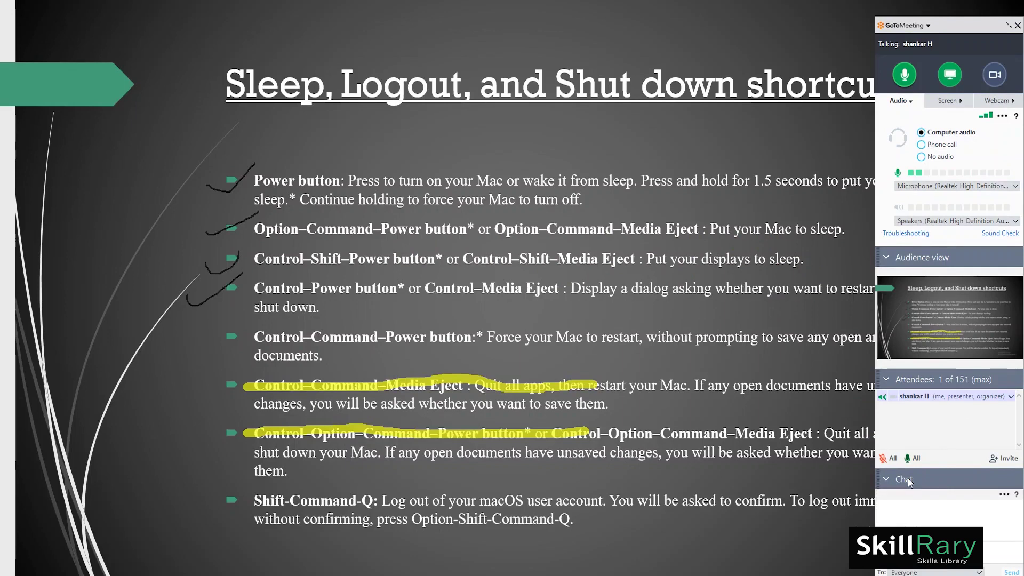
- Send 'Hi I Have doubt in this section' in chat, then choose Exit - End Meeting
click(908, 478)
click(925, 451)
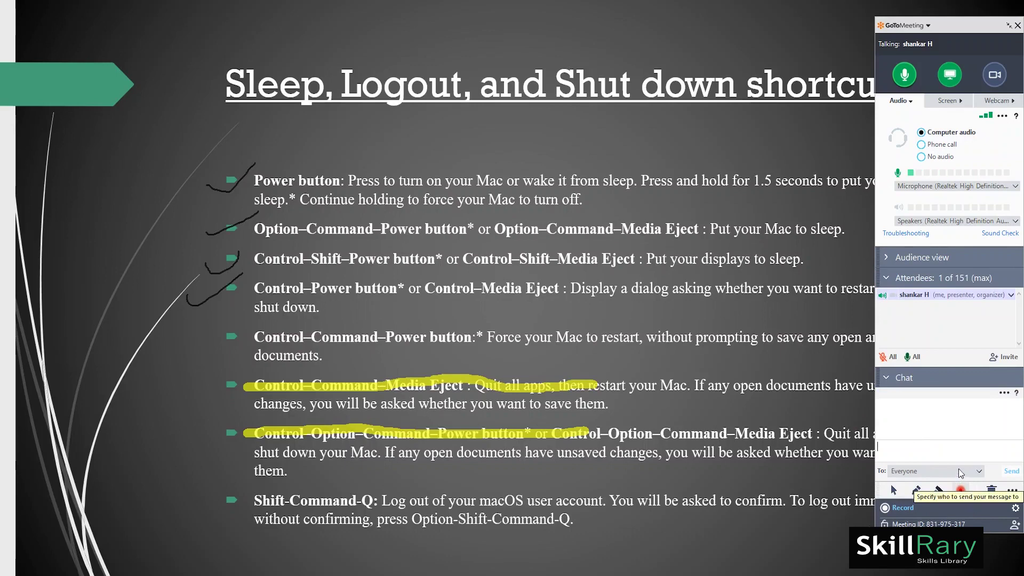
text(Hi I Have d)
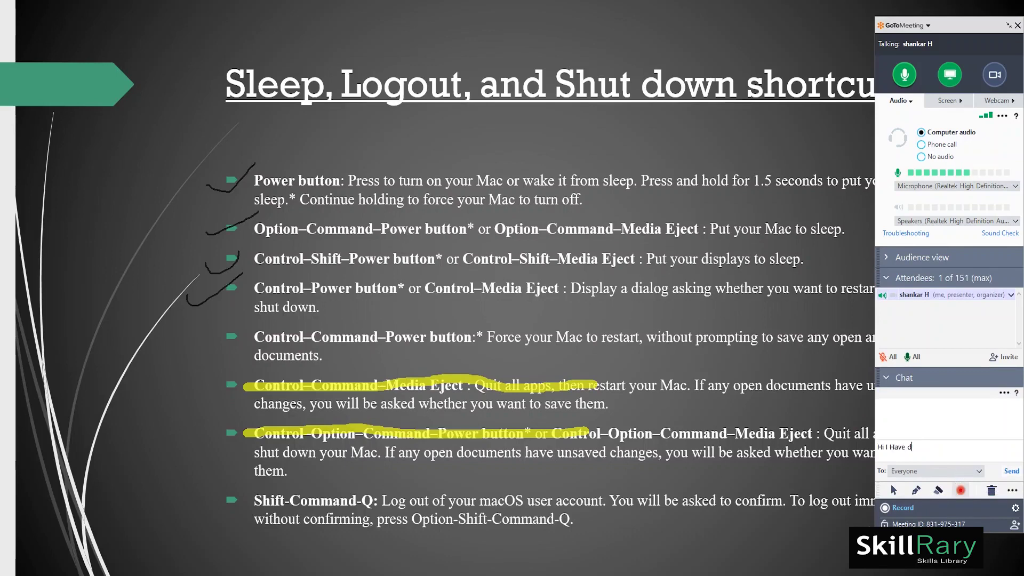
text(oubt in this section)
key(Return)
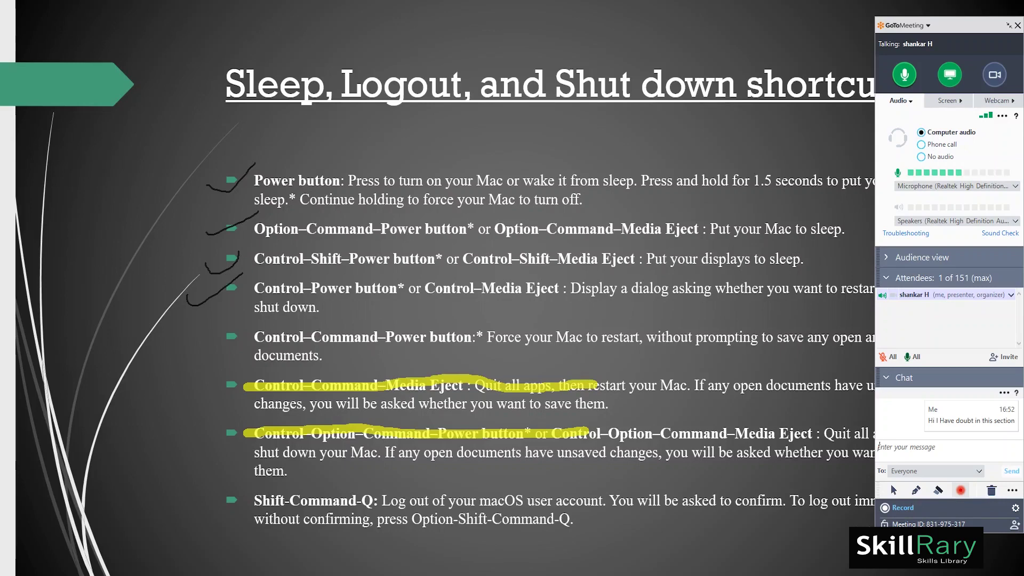
click(911, 32)
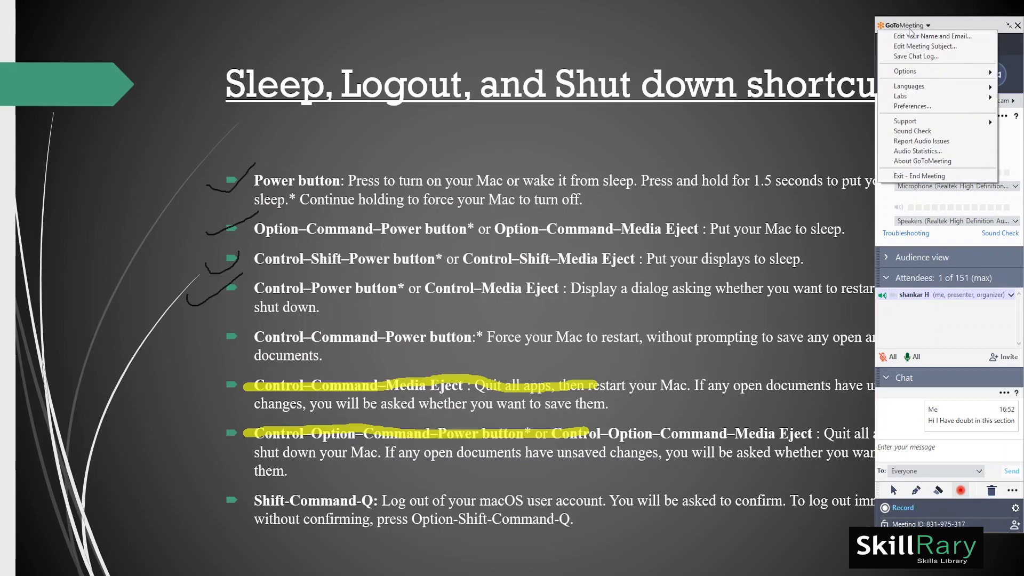
click(918, 176)
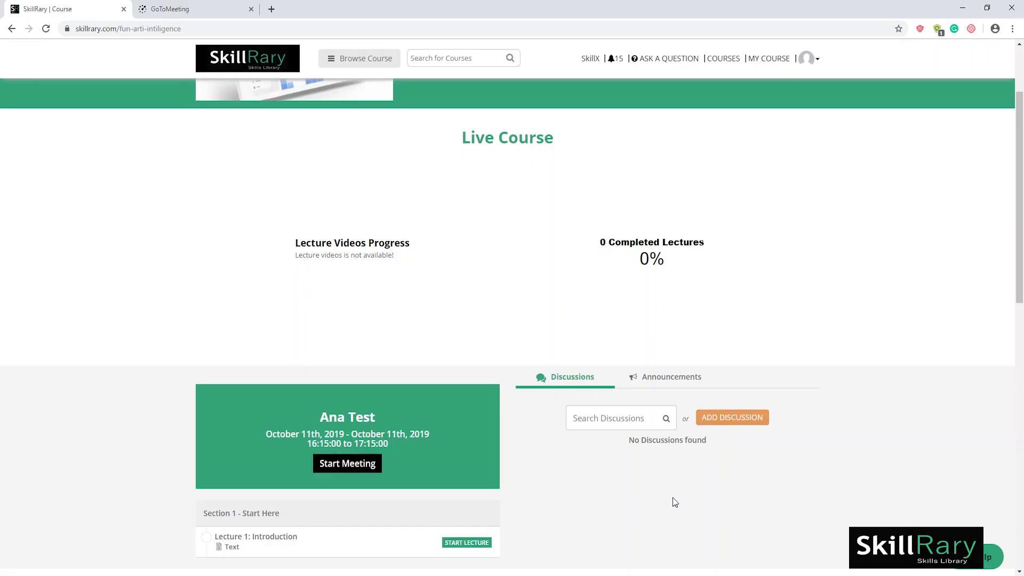